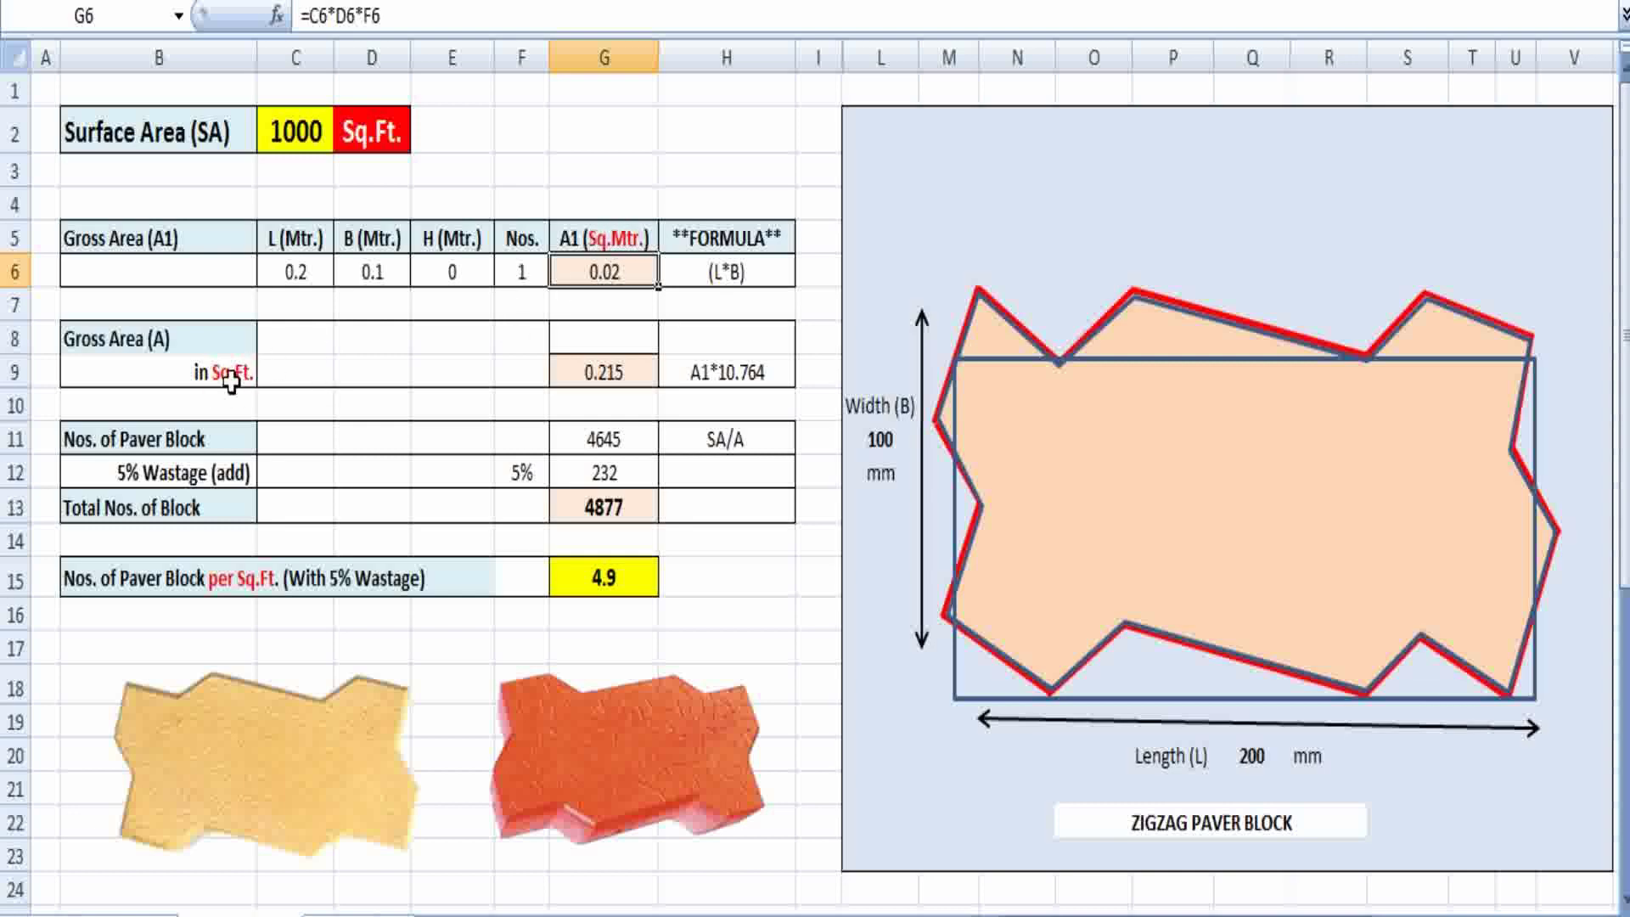
double_click(599, 372)
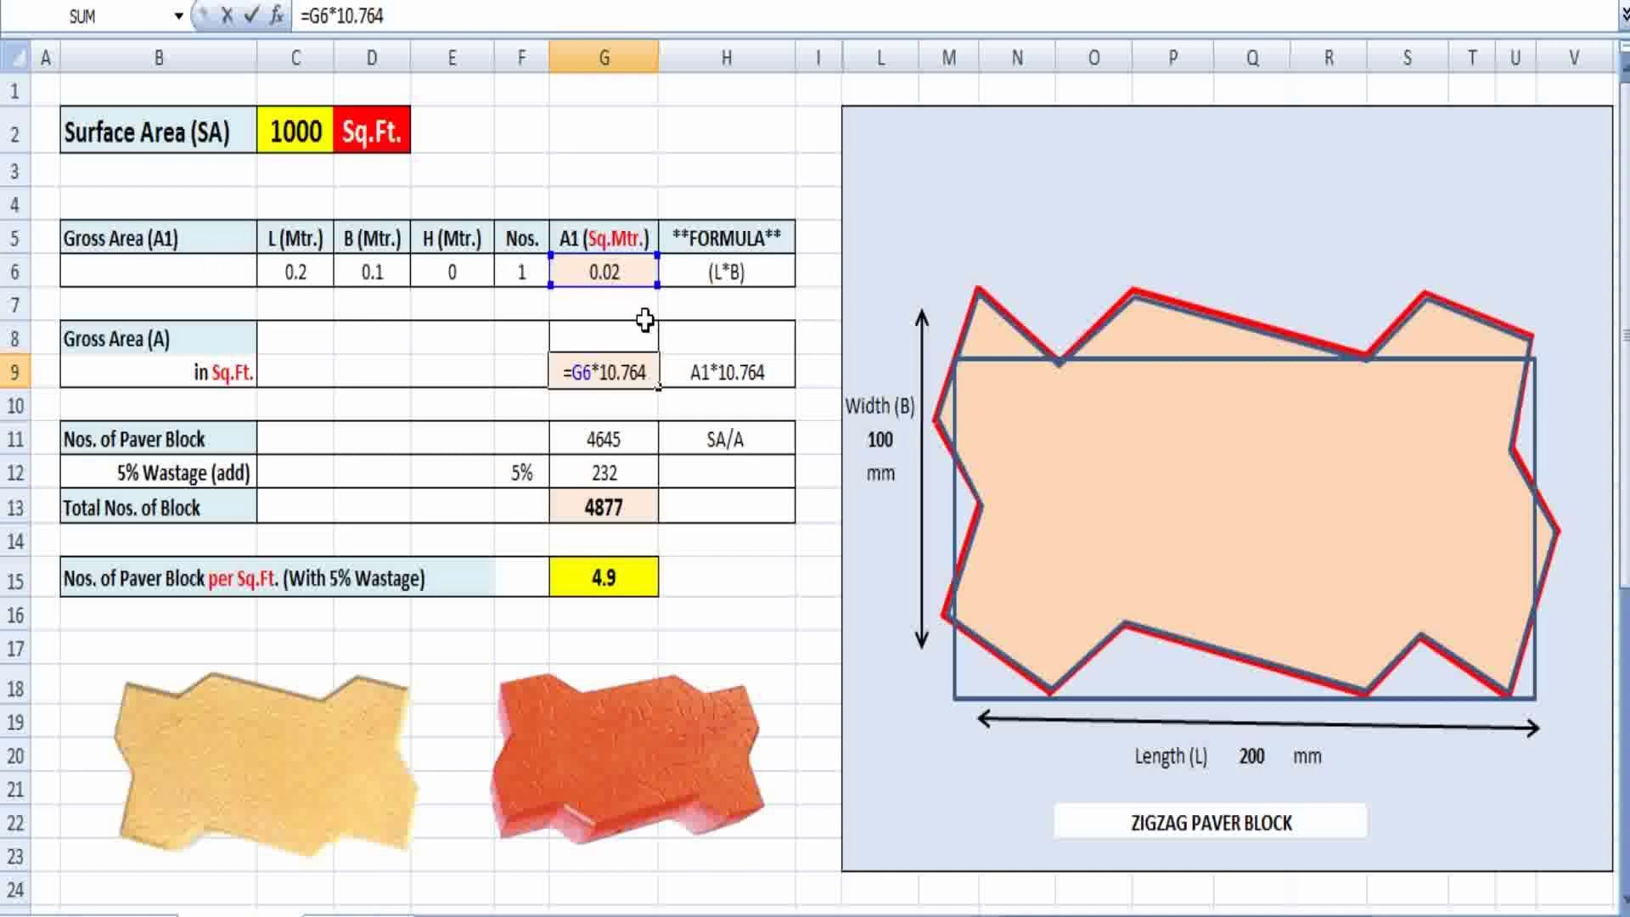
key("ctrl+Return")
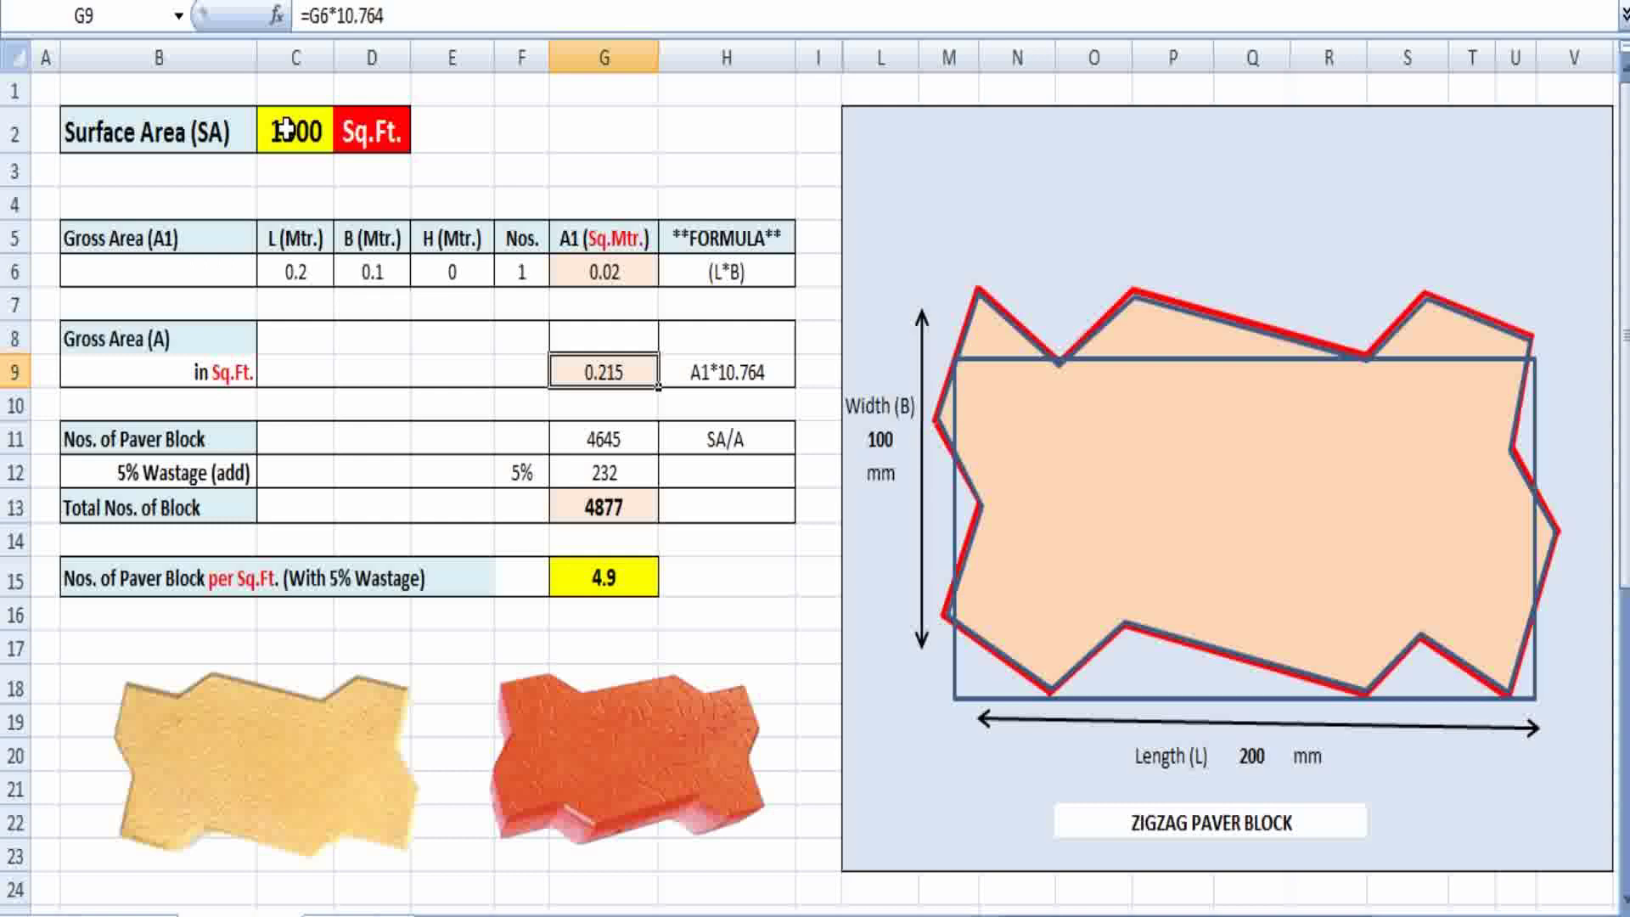
left_click(615, 446)
double_click(633, 448)
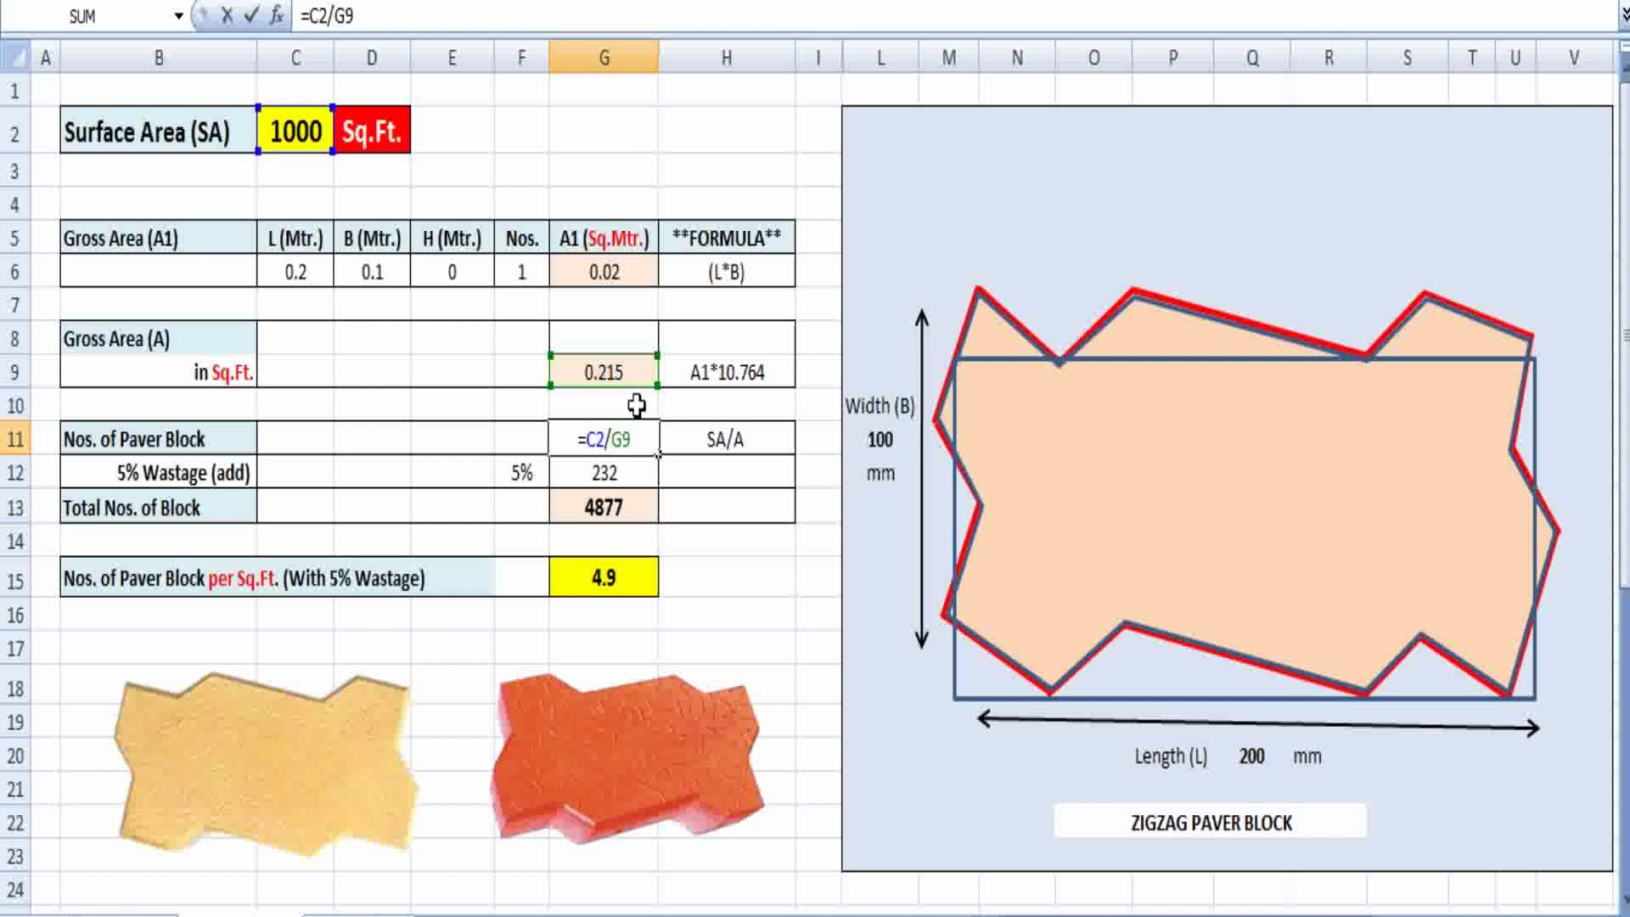
key("ctrl+Return")
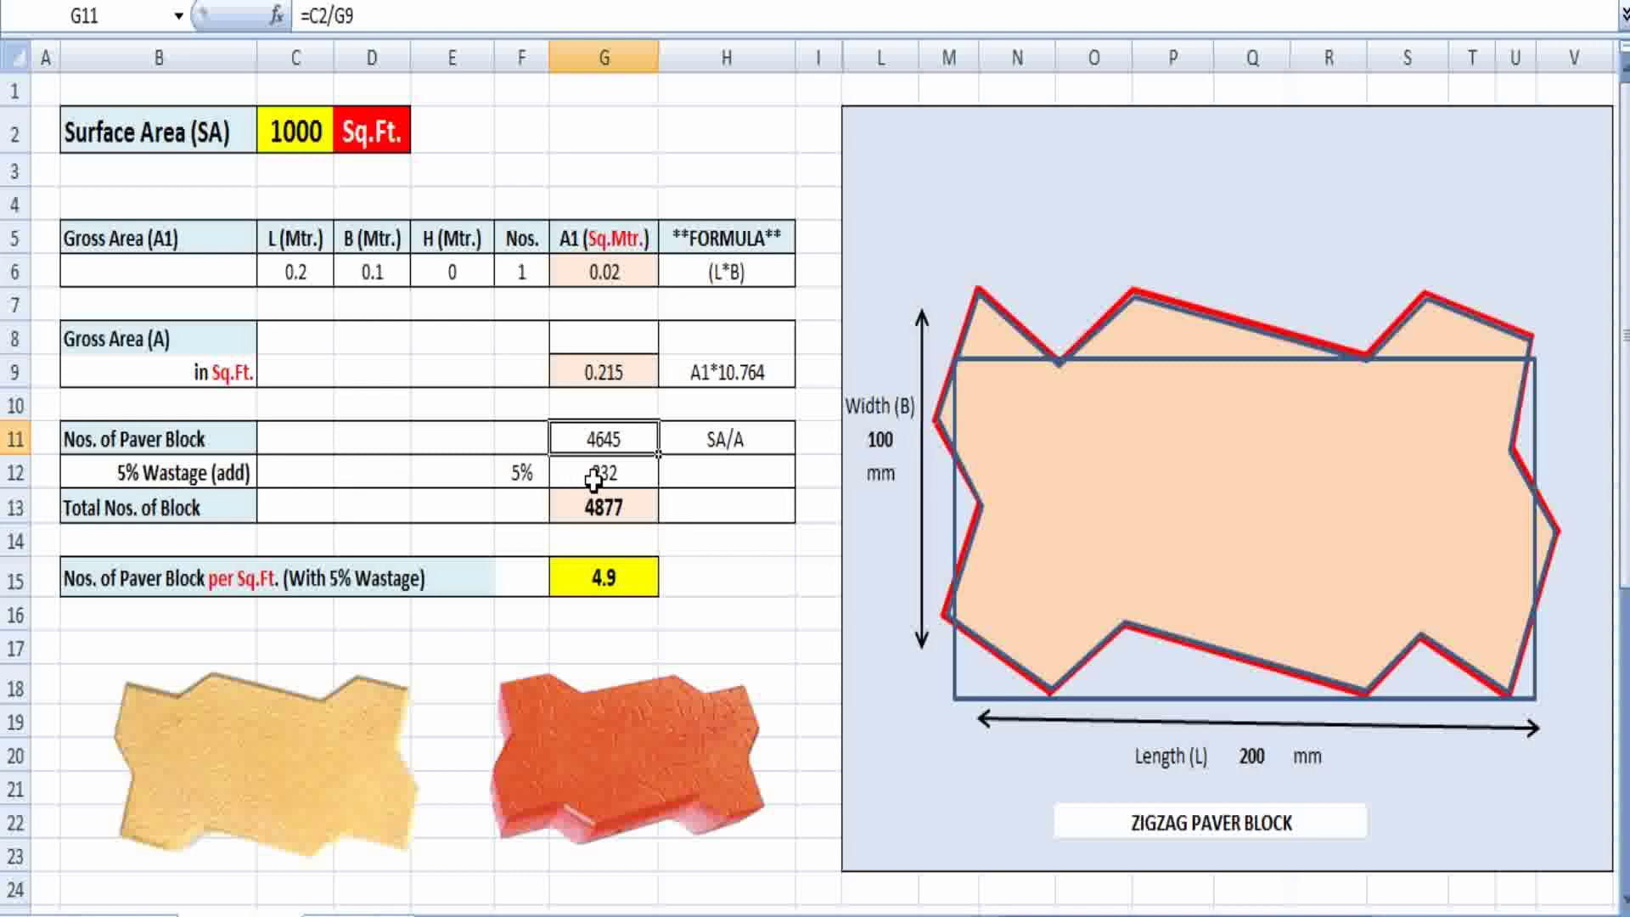
left_click(676, 510)
double_click(614, 476)
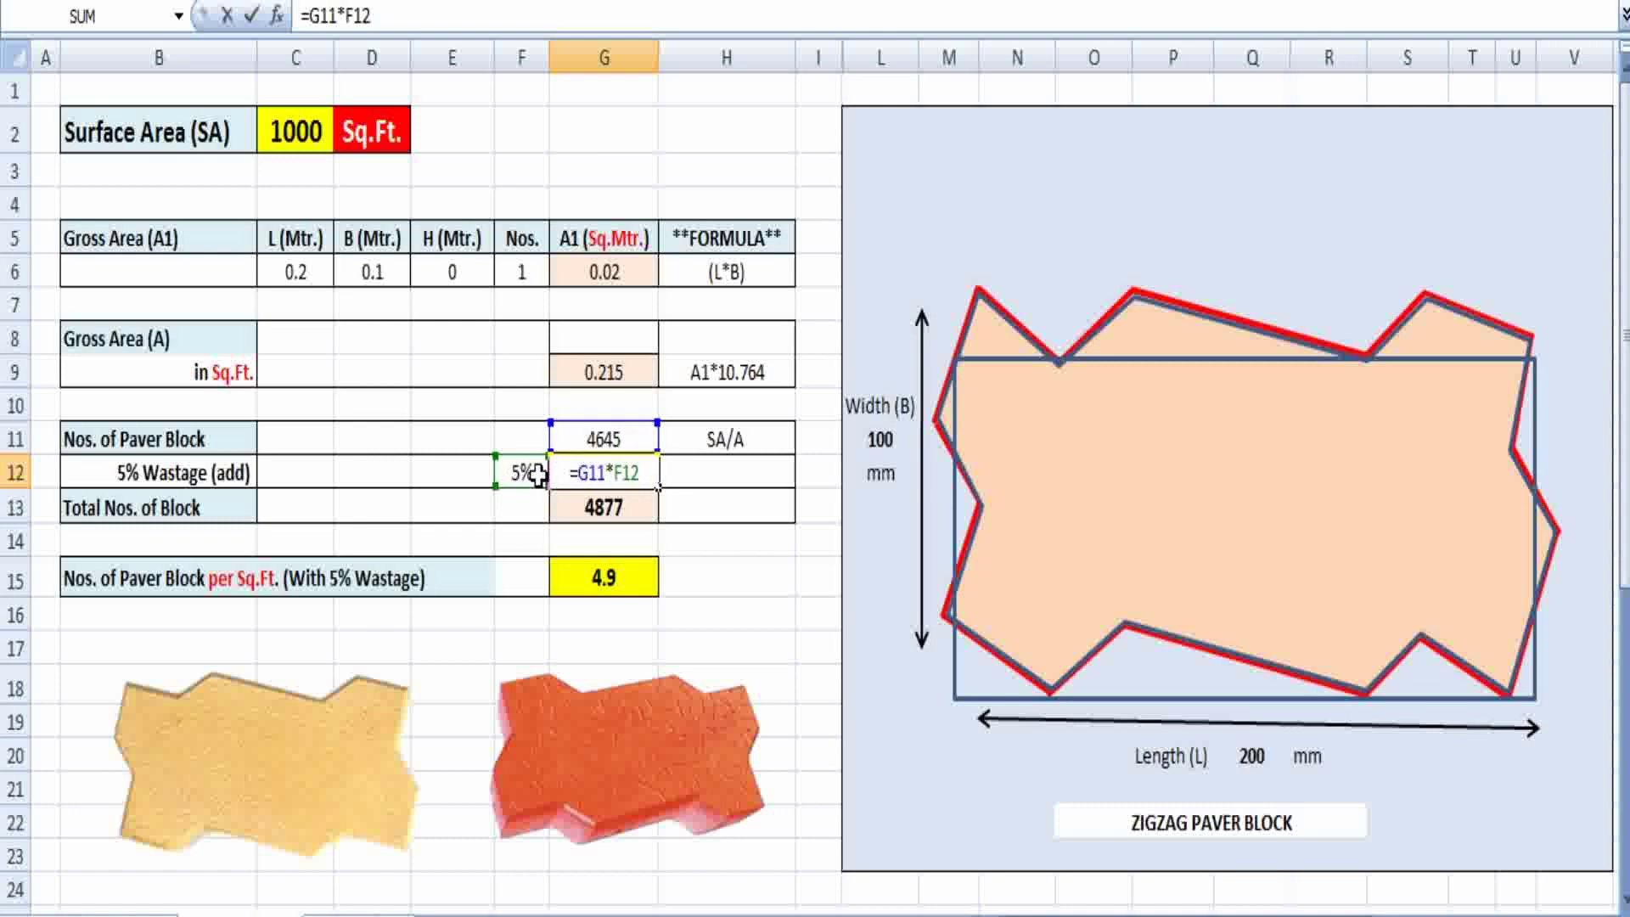
key("ctrl+Return")
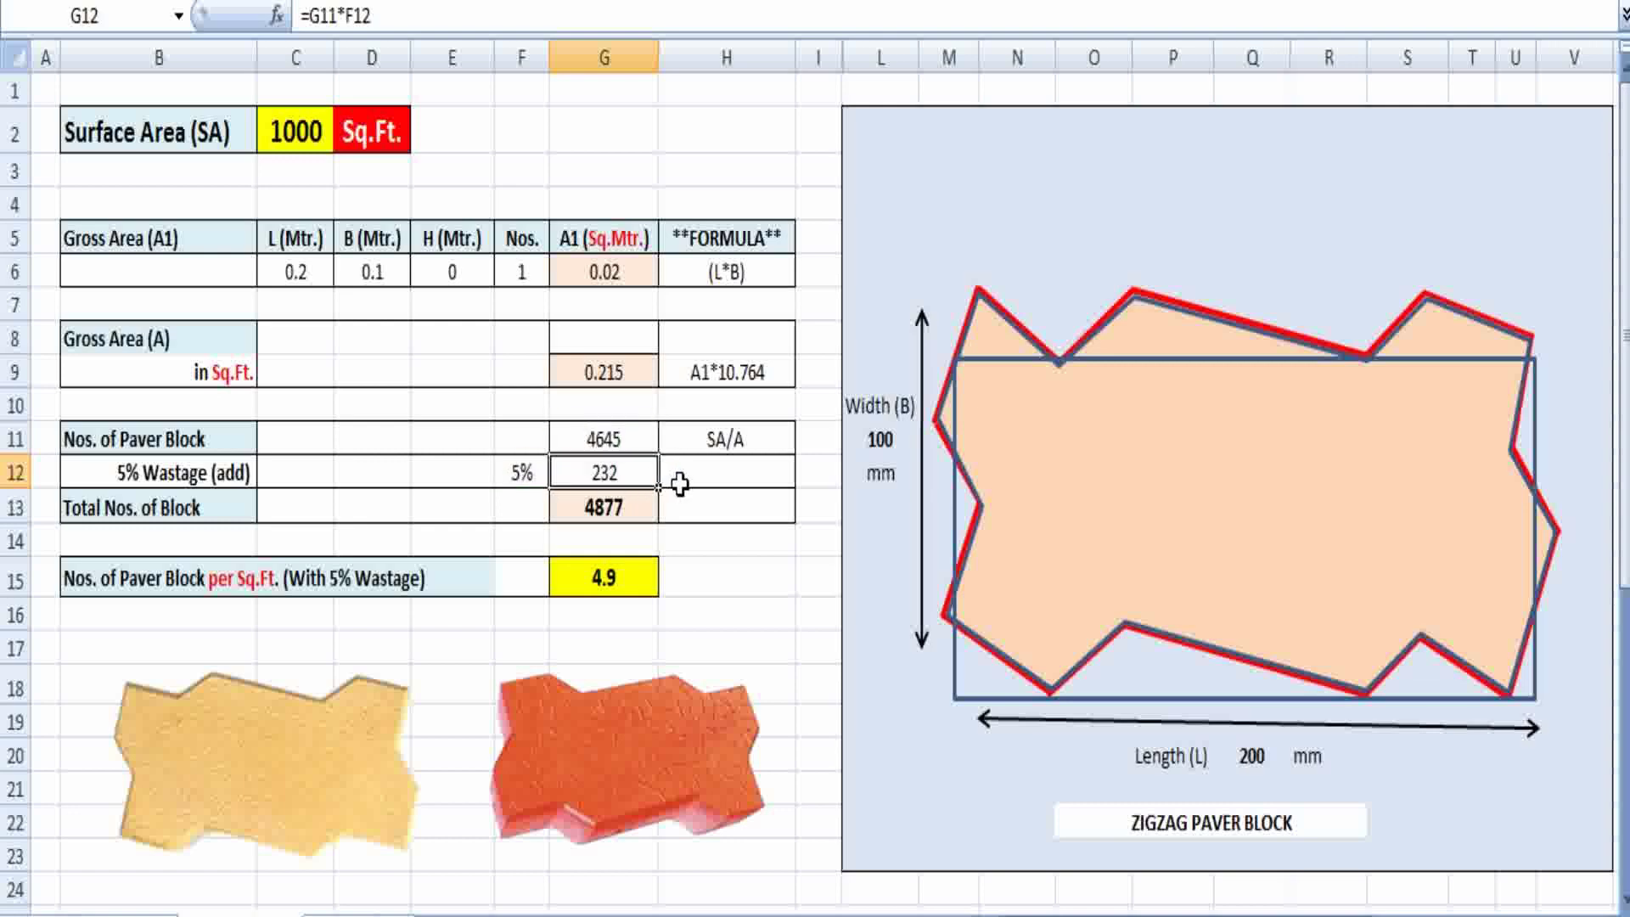
key("Right")
key("Down")
left_click(638, 470)
left_click(301, 533)
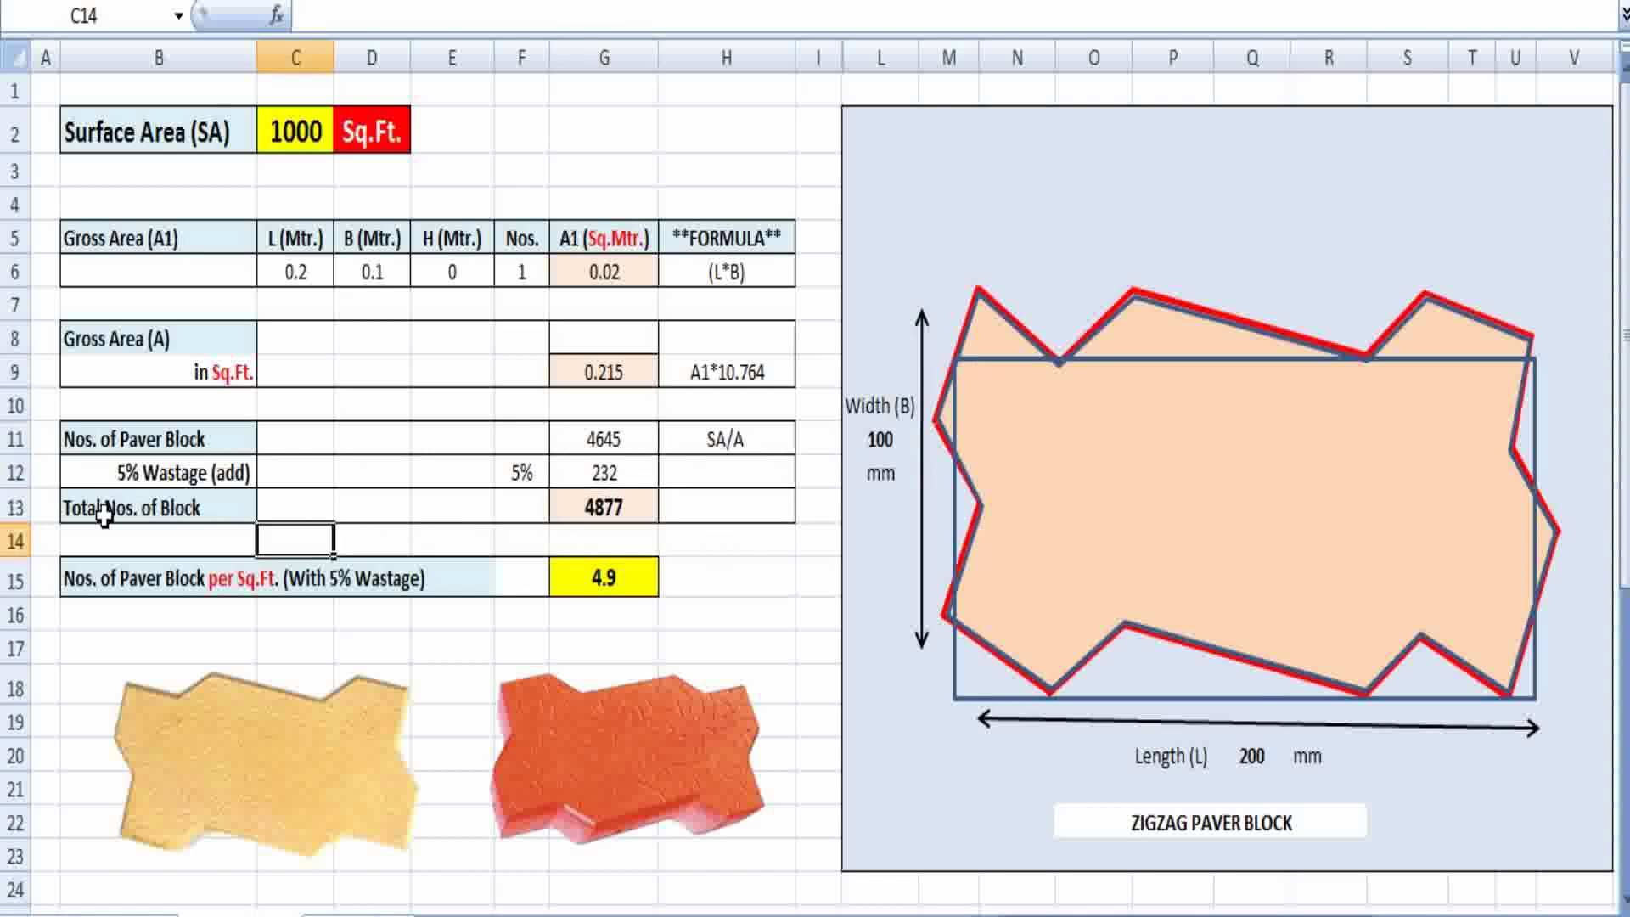
double_click(599, 512)
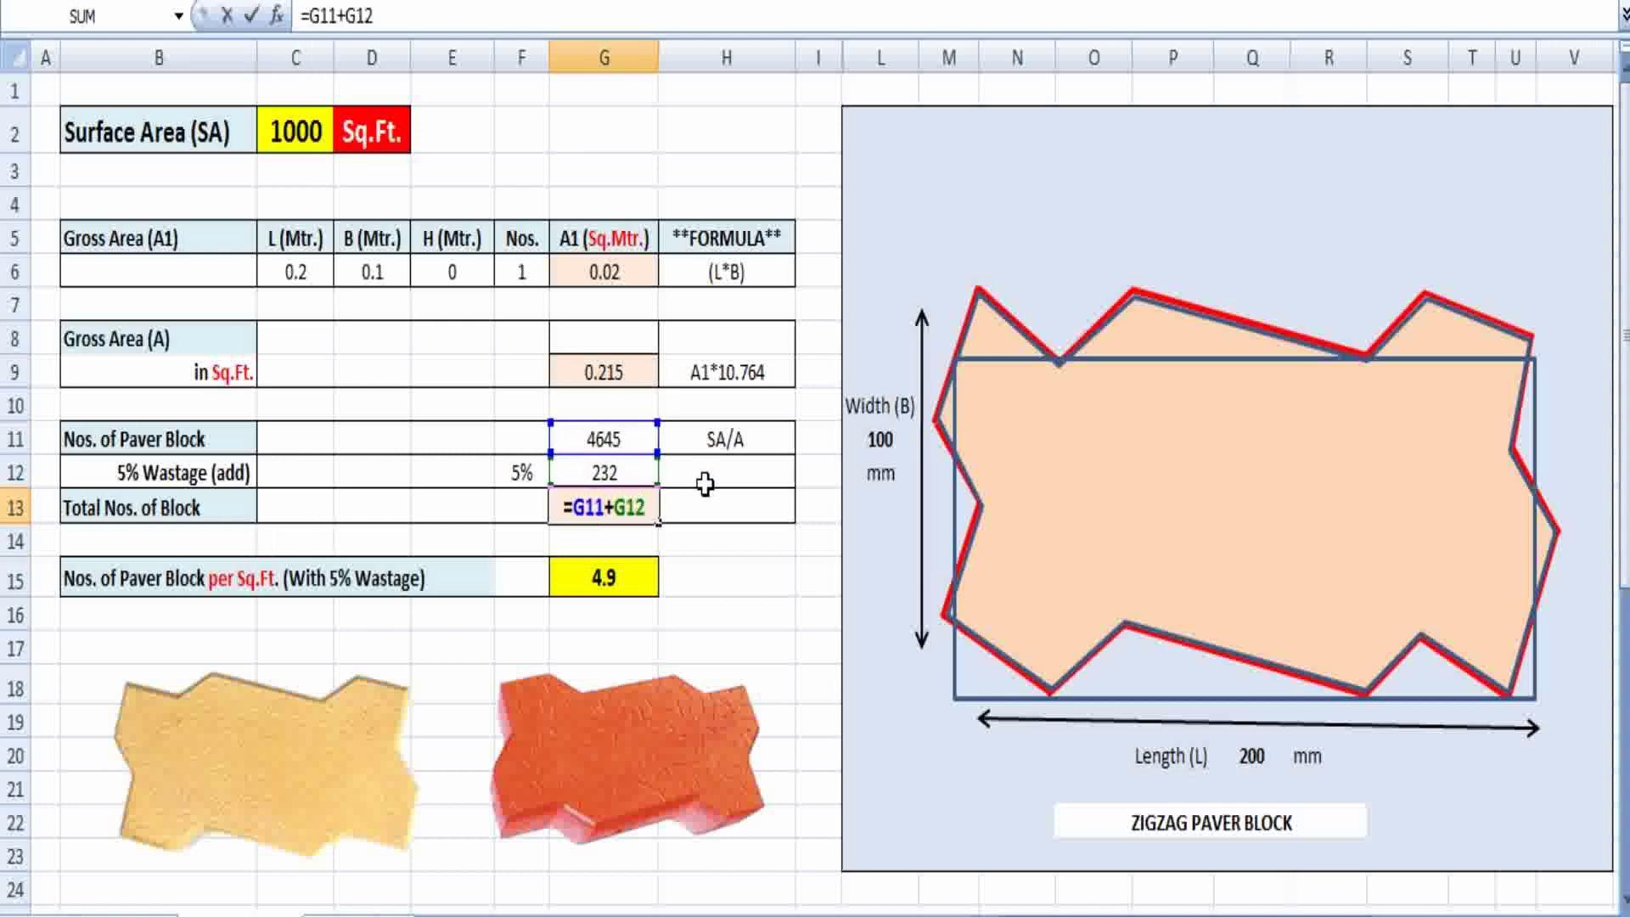
key("Escape")
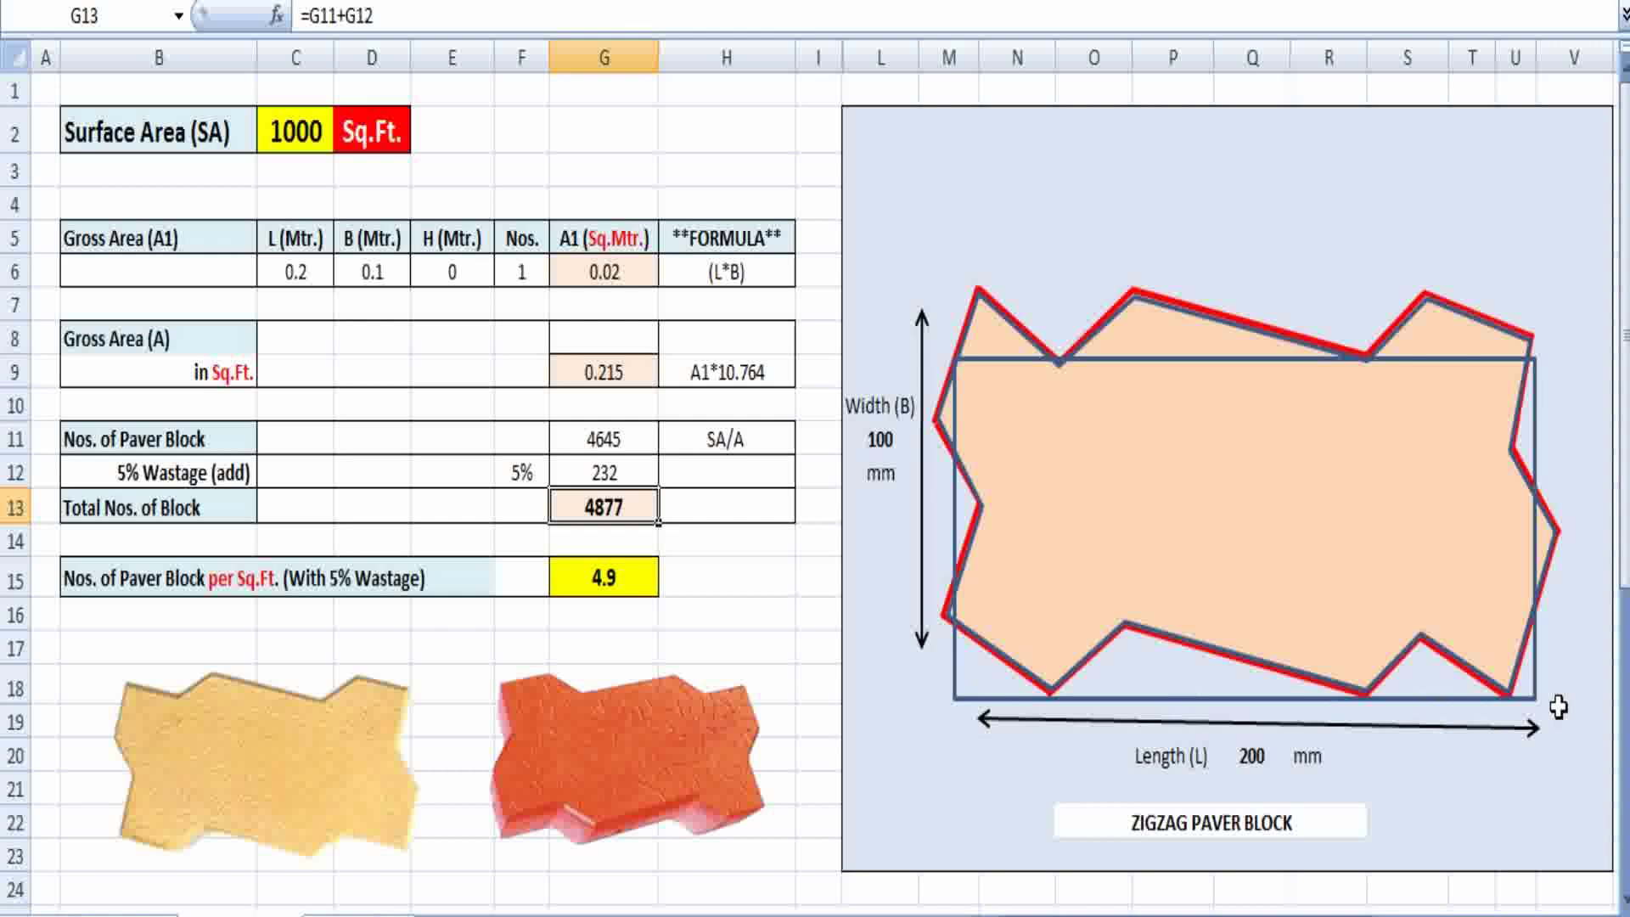
left_click(452, 472)
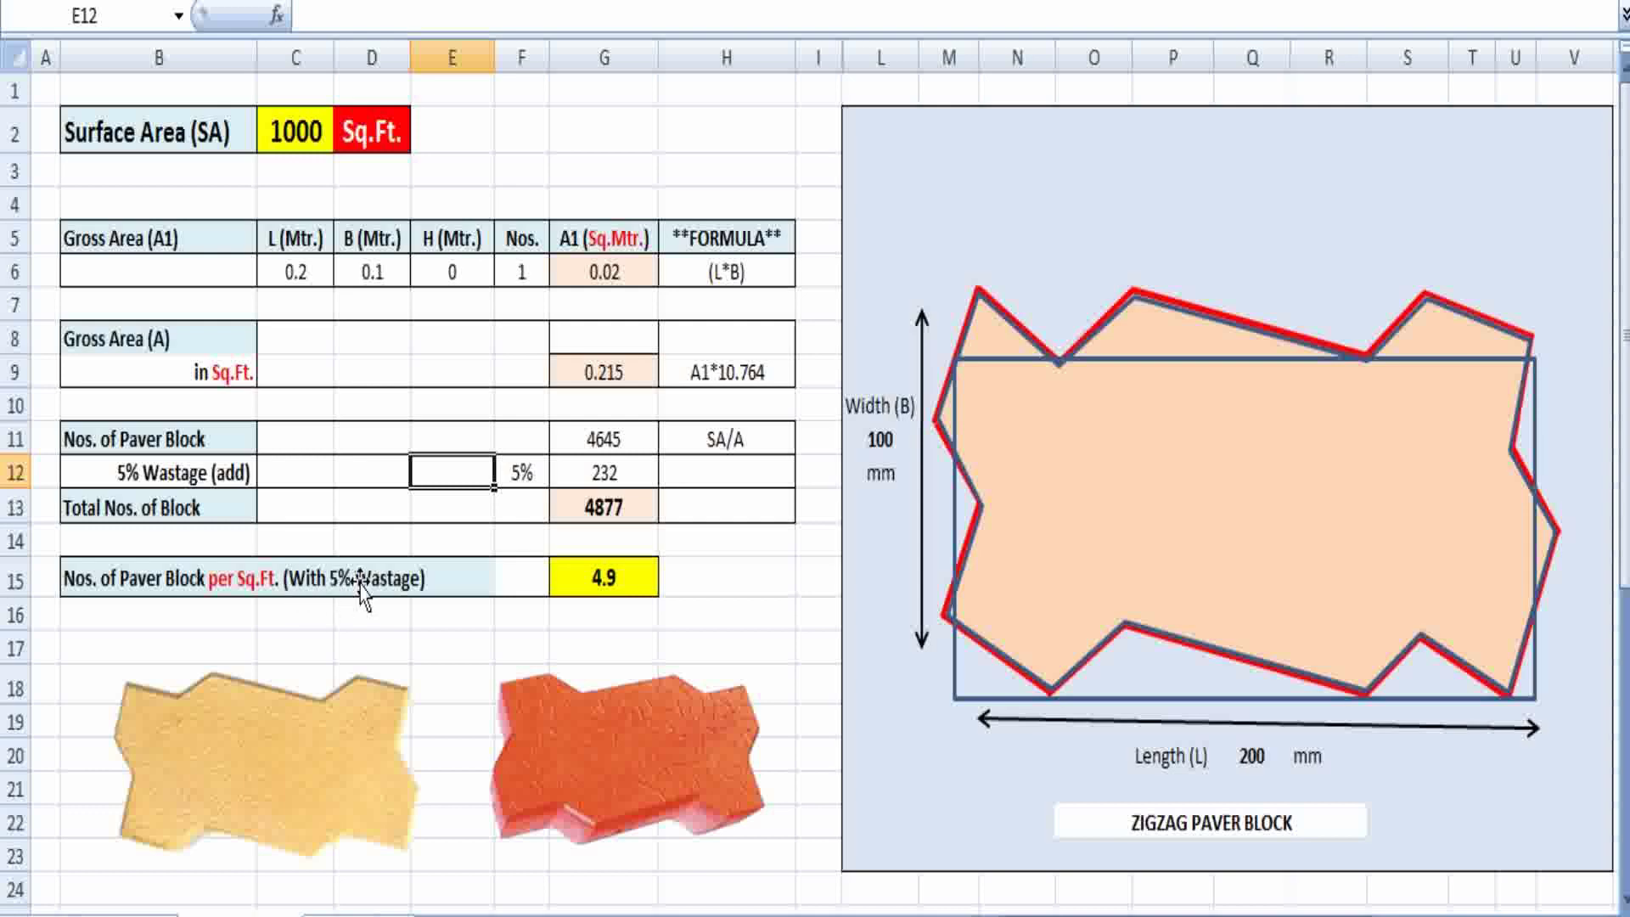
- Move the orange brick picture lower and re-confirm G15's =G13/C2 per-sq.ft formula
left_click(623, 582)
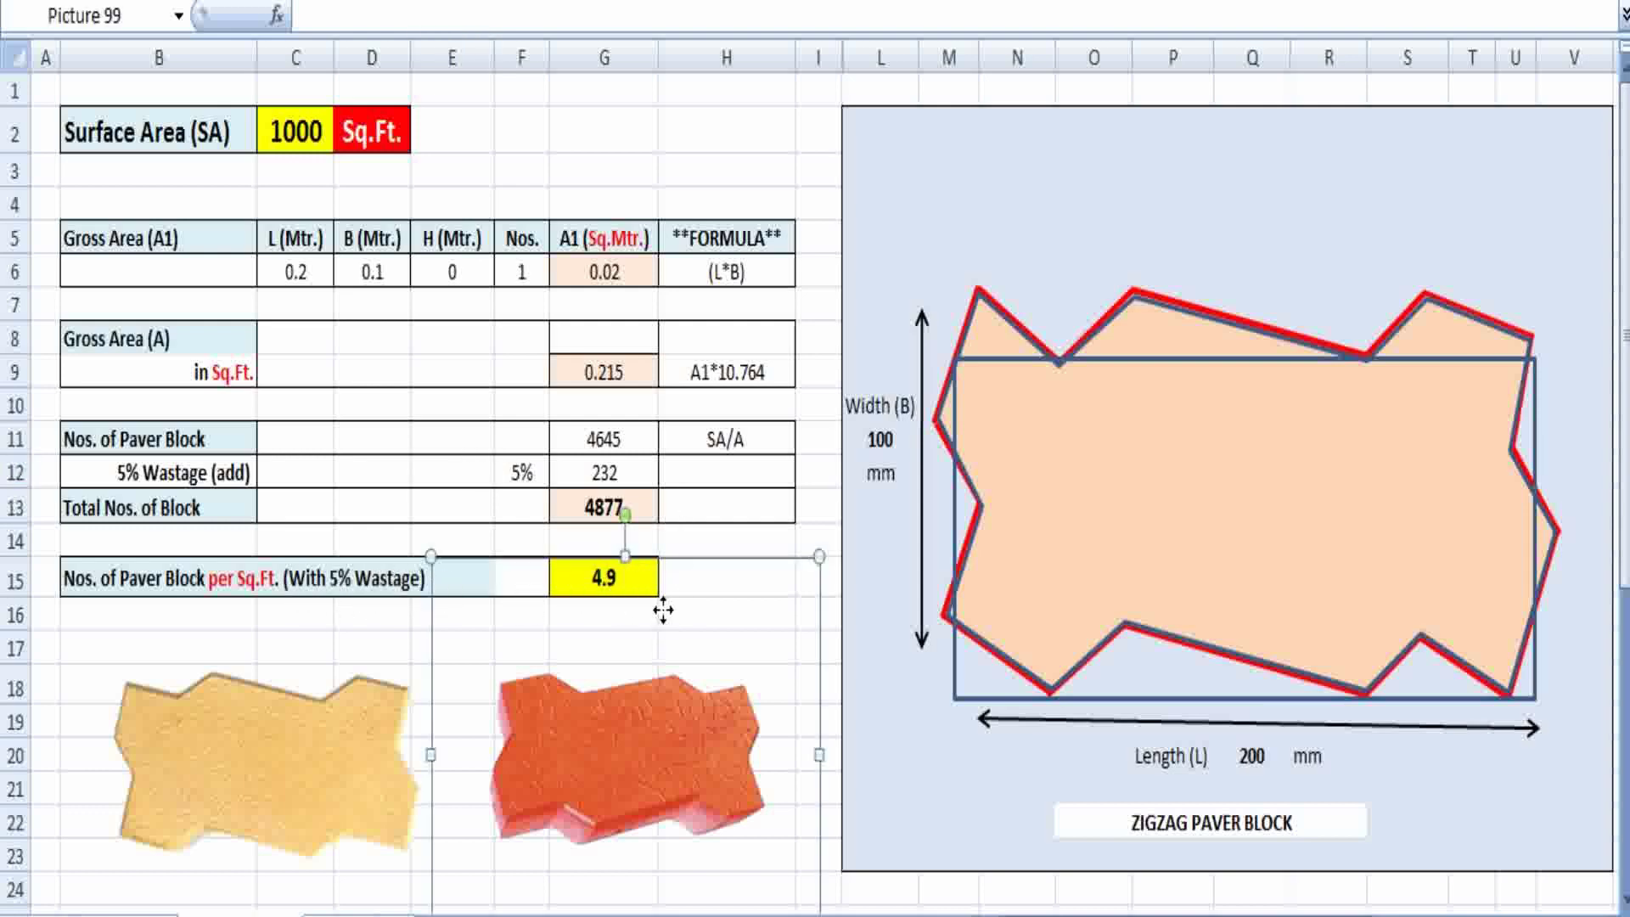
left_click_drag(664, 610, 663, 712)
left_click(612, 579)
key("F2")
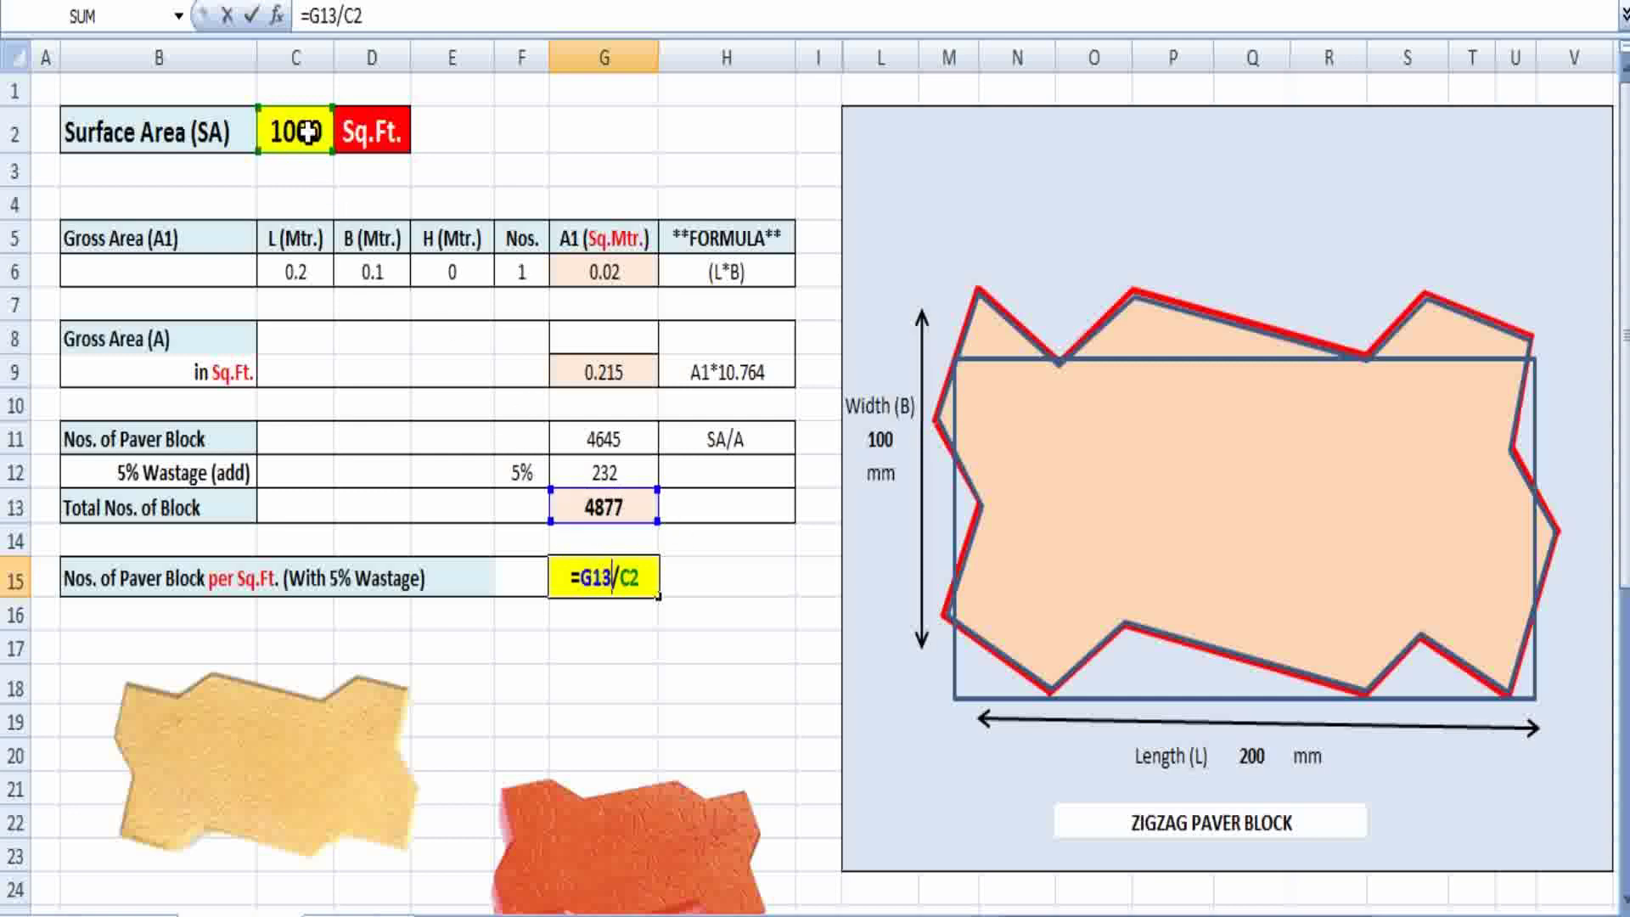
key("ctrl+Return")
- Round the G15 per-sq.ft result from 4.9 to 5 blocks with Decrease Decimal
left_click(727, 595)
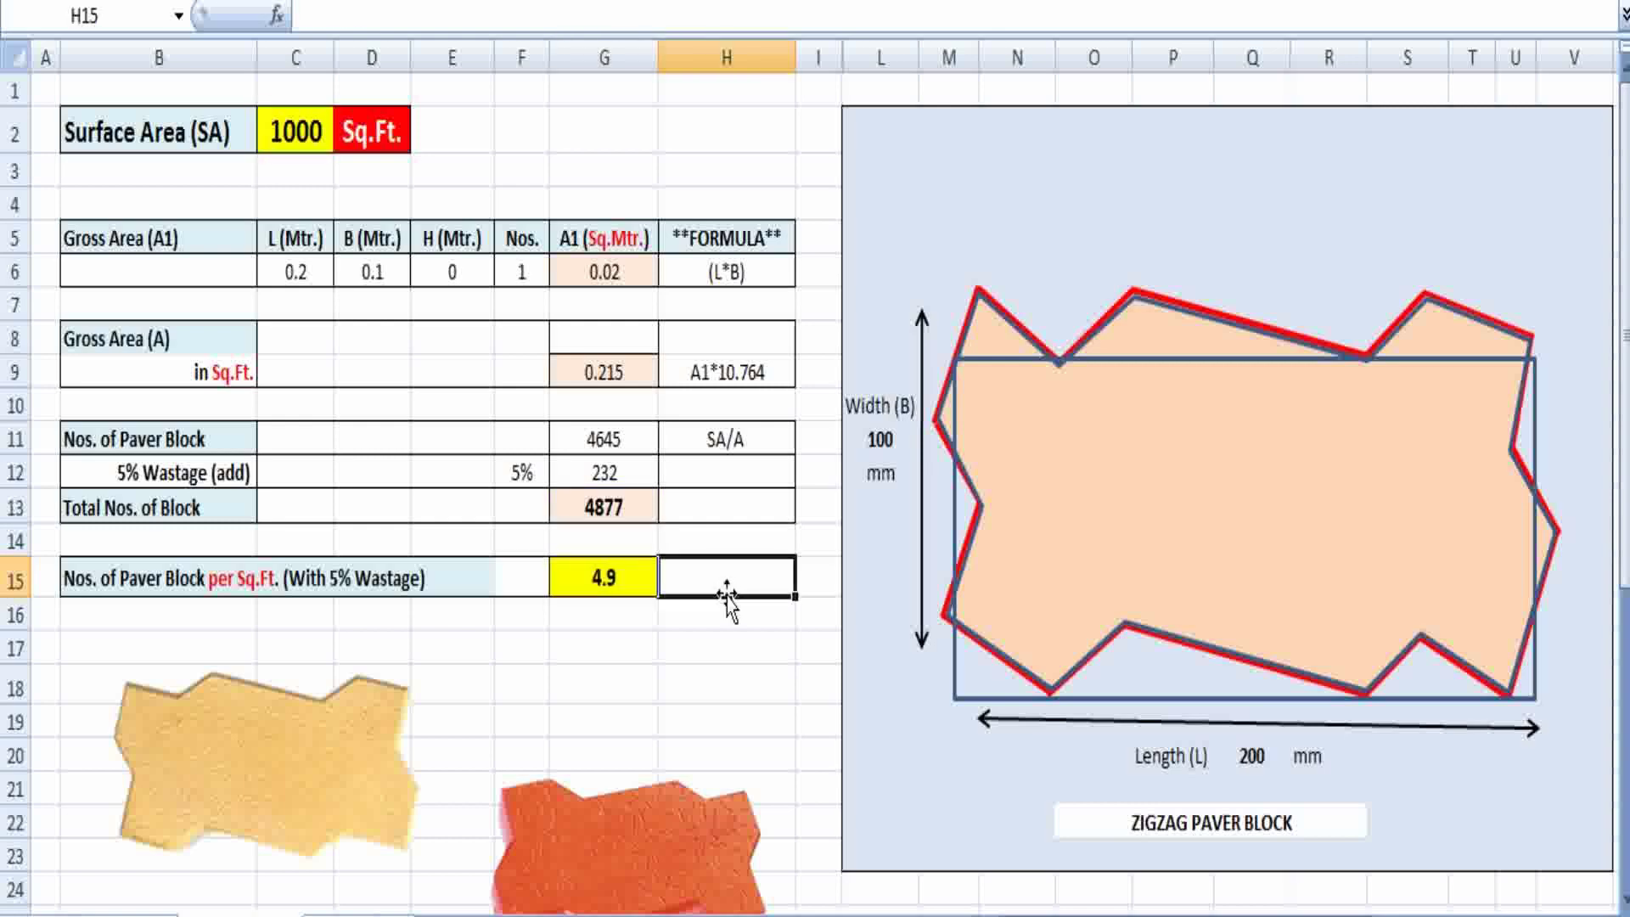
left_click(601, 585)
left_click(599, 643)
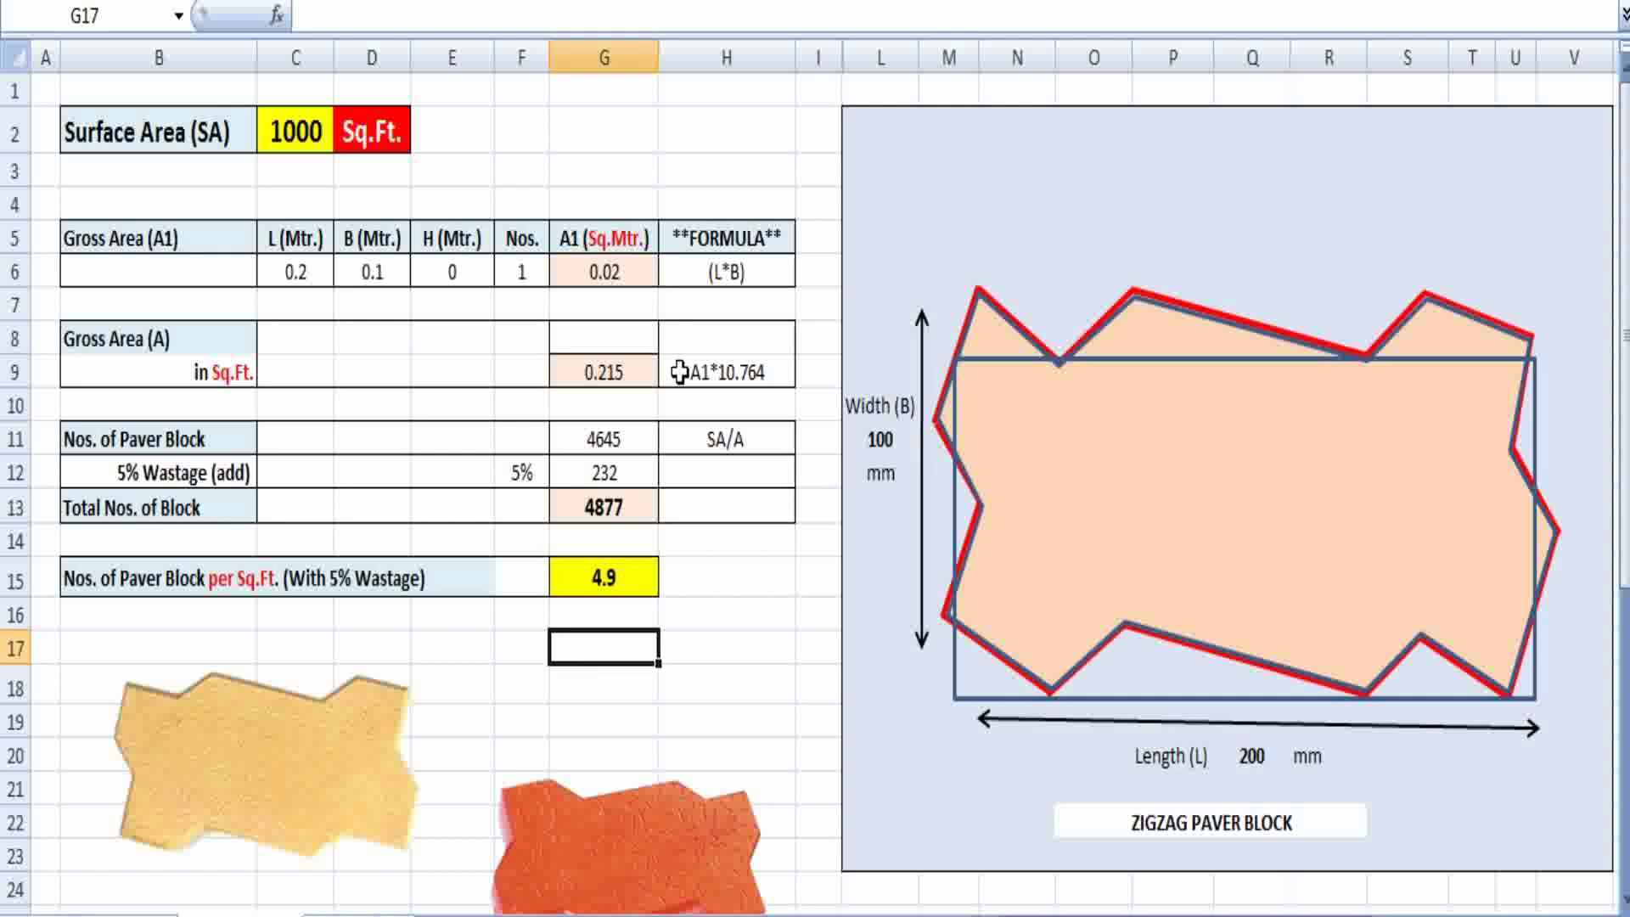
left_click(603, 577)
left_click(694, 590)
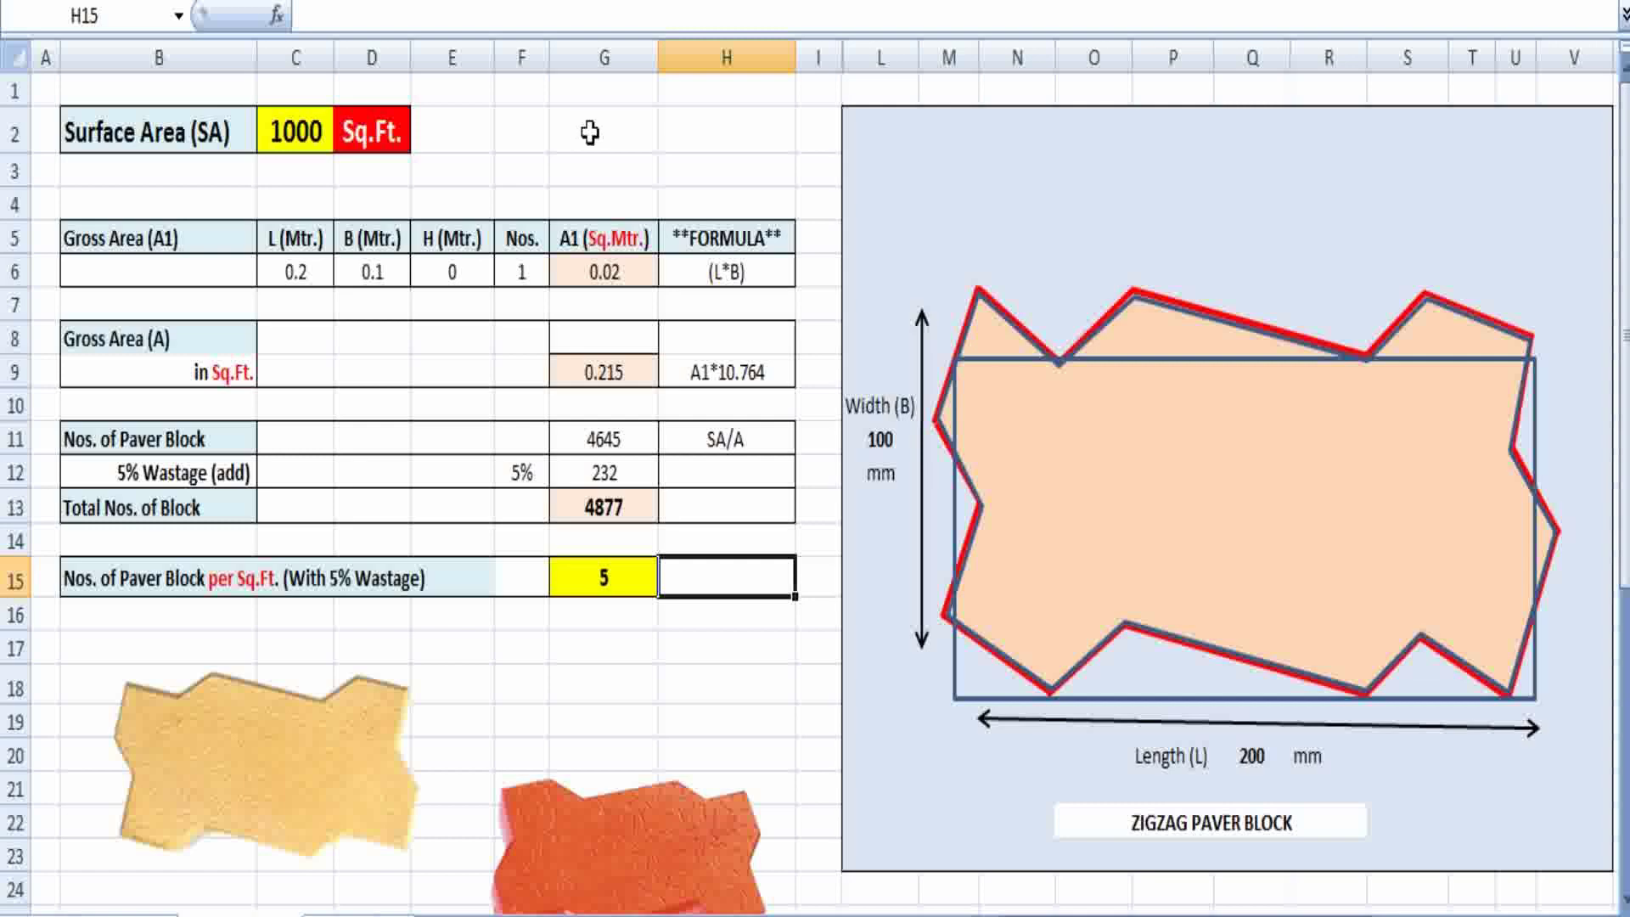
left_click(712, 649)
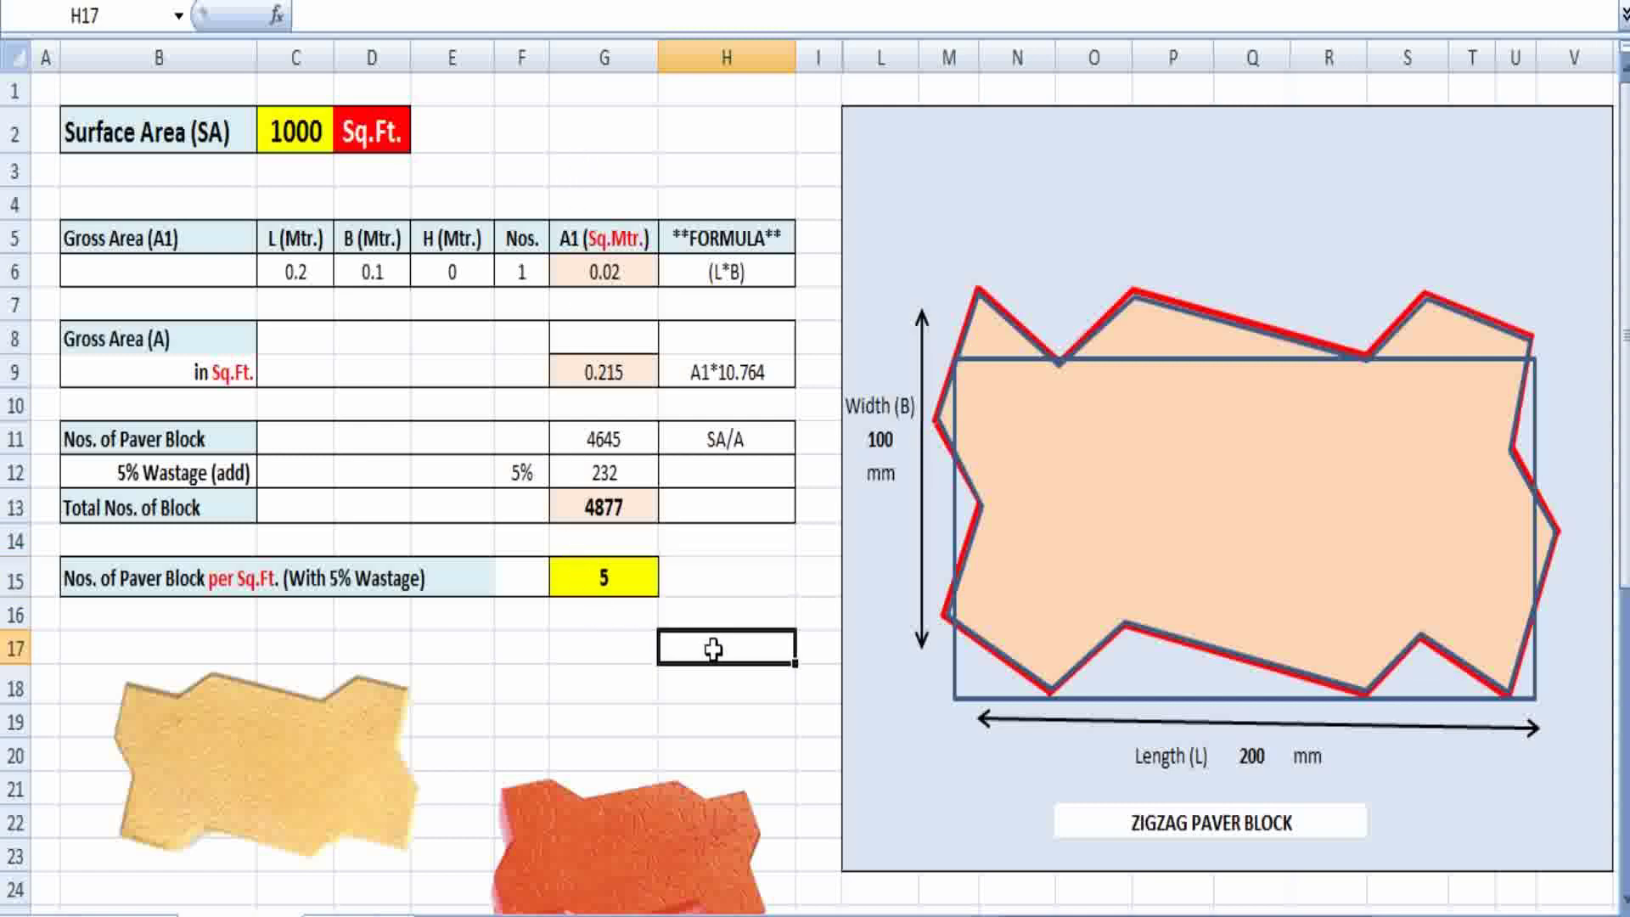
left_click(699, 584)
left_click(706, 630)
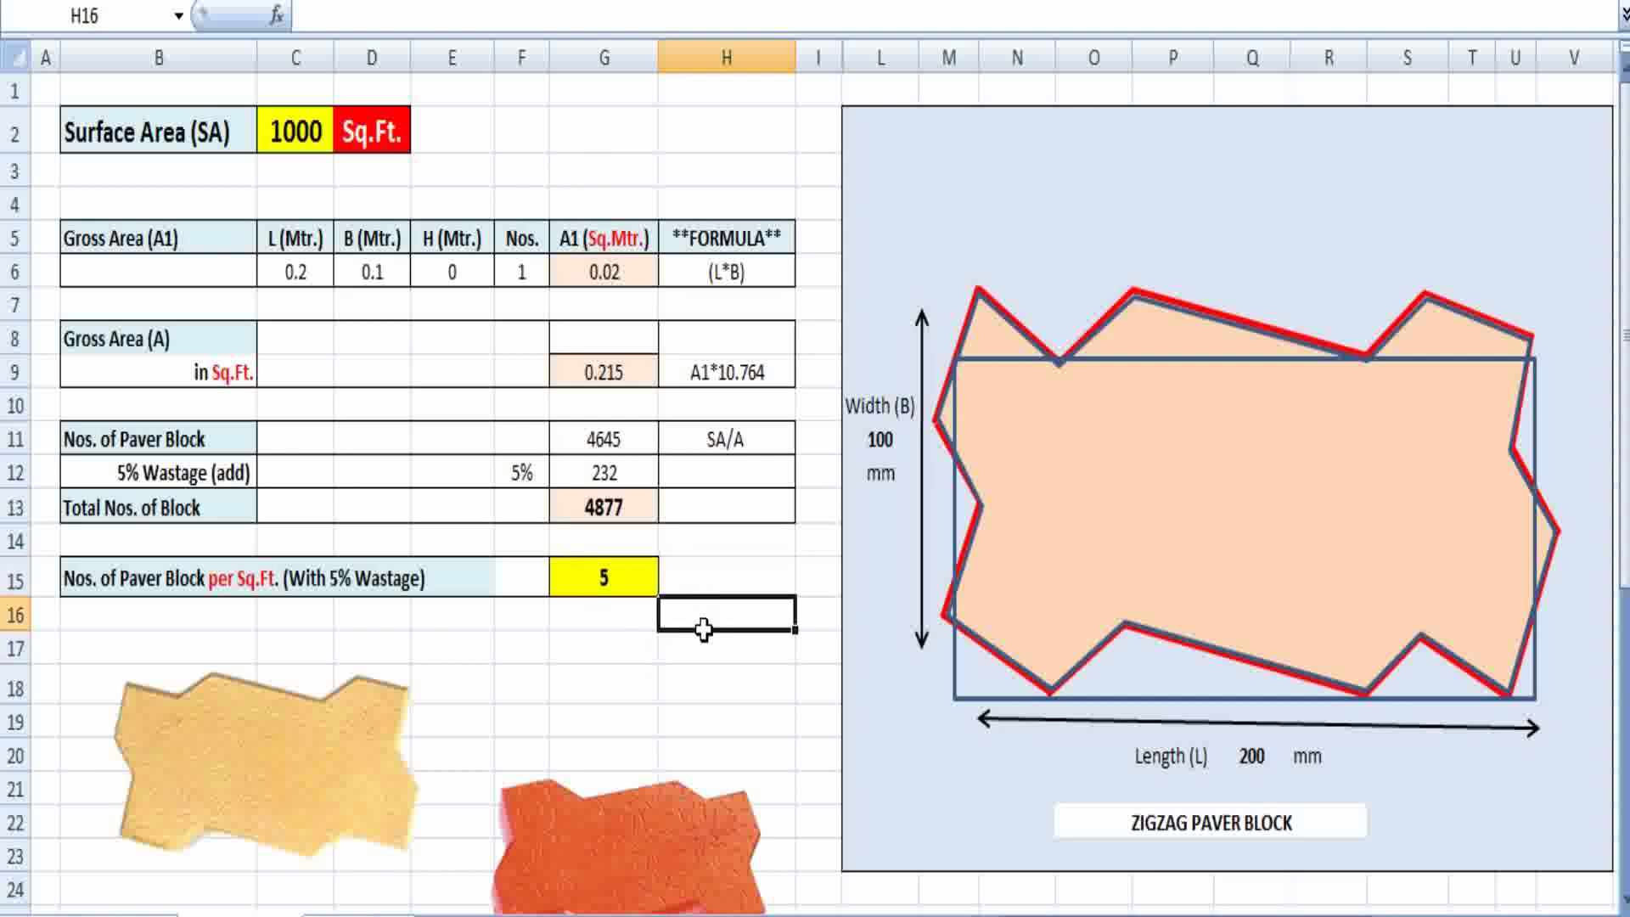
left_click(628, 667)
left_click(725, 606)
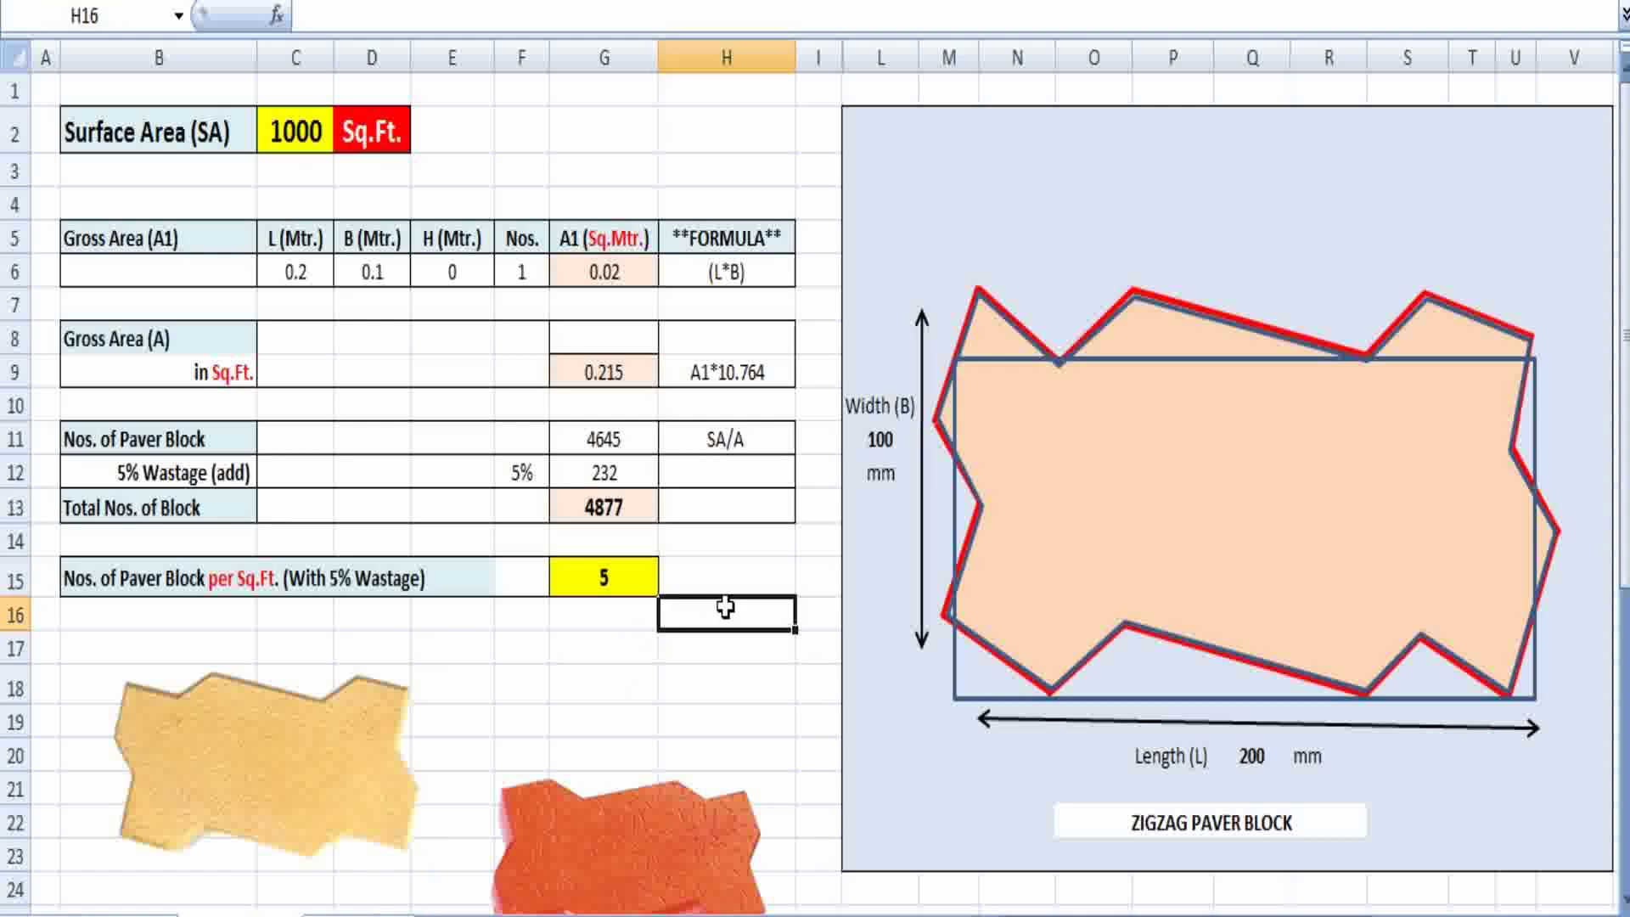